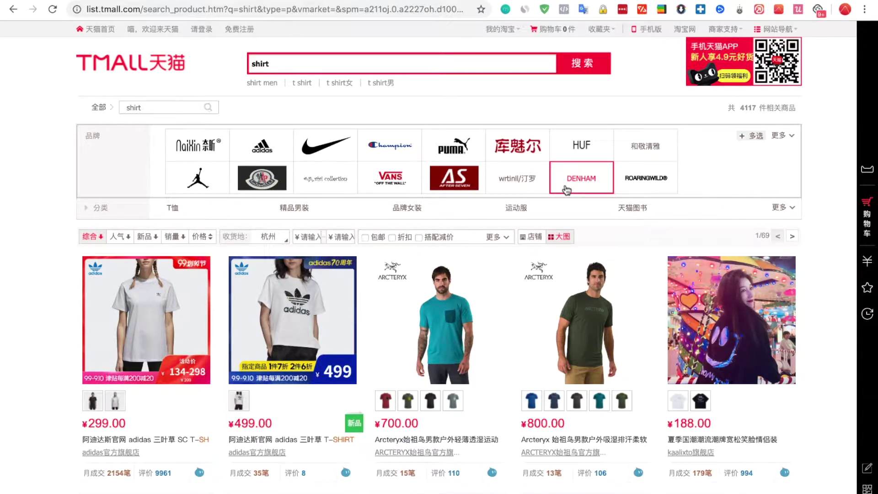
Step: Open the adidas women's short-sleeve T-shirt listing from the Tmall search results
left_click(308, 317)
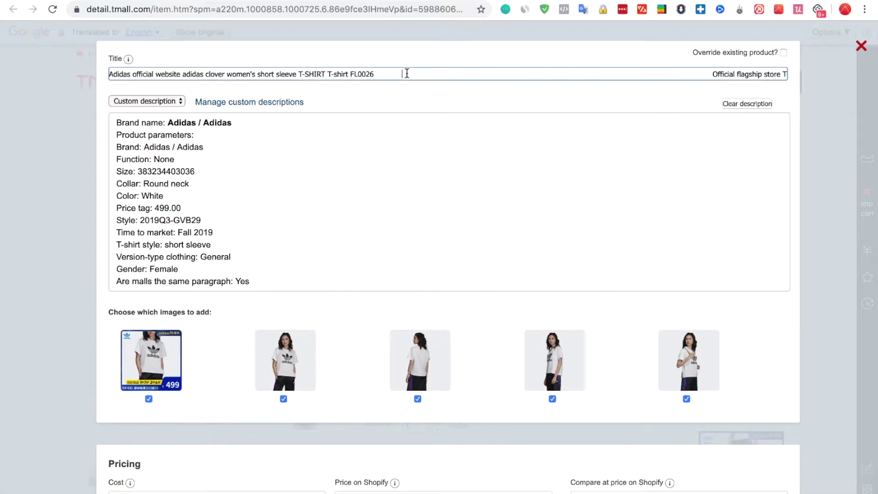
left_click_drag(406, 74, 89, 80)
left_click_drag(202, 221, 163, 146)
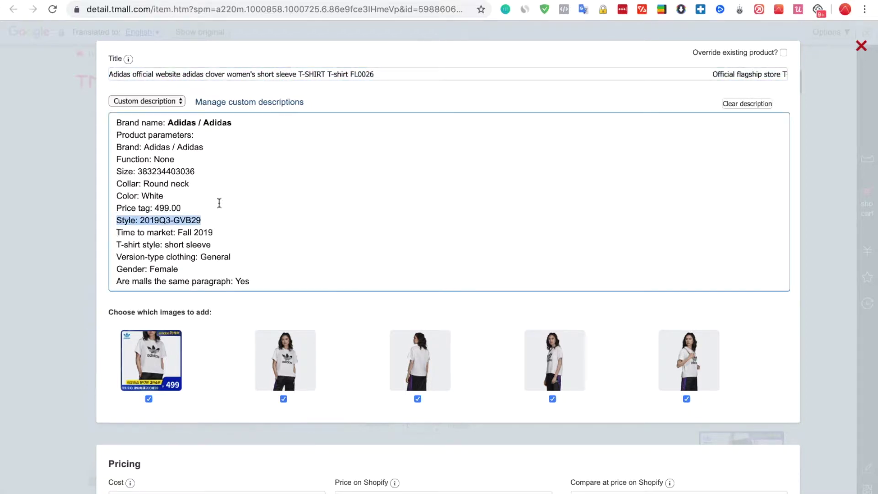
scroll(195, 354, "down", 2)
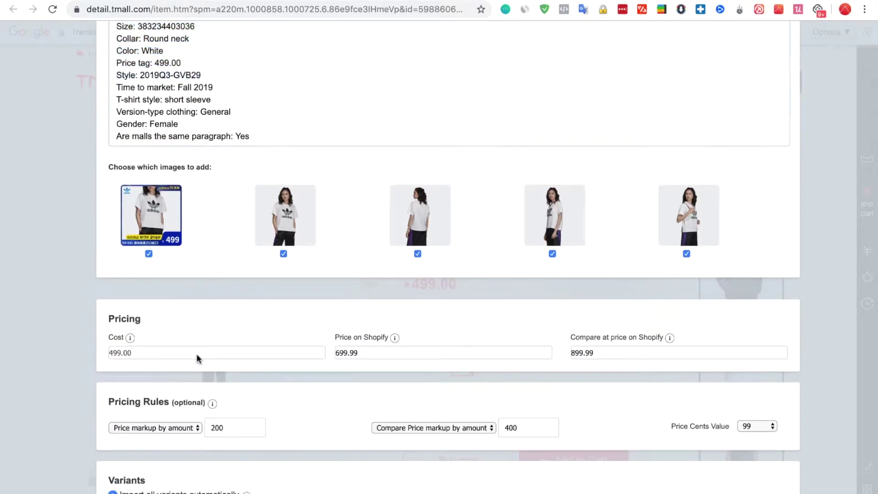
scroll(197, 353, "down", 3)
scroll(197, 354, "down", 5)
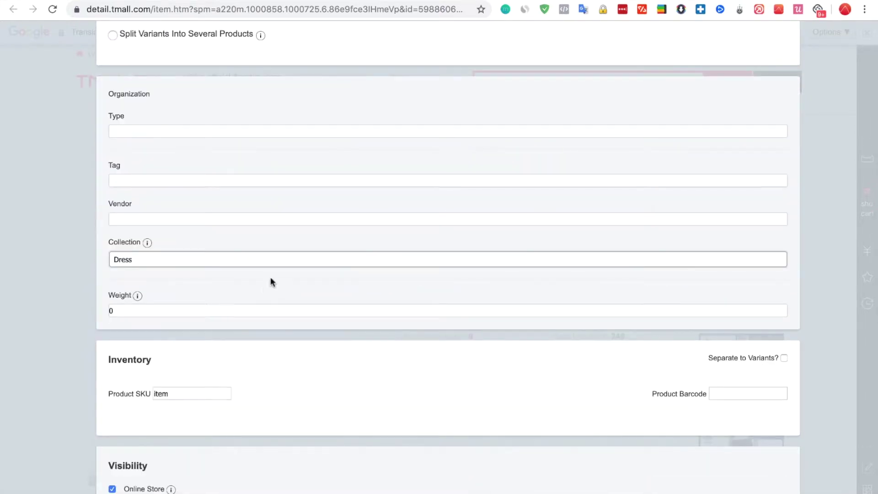
Step: Confirm the Dress collection and add the adidas T-shirt to the Shopify store
left_click(301, 260)
left_click(323, 247)
scroll(323, 247, "down", 1)
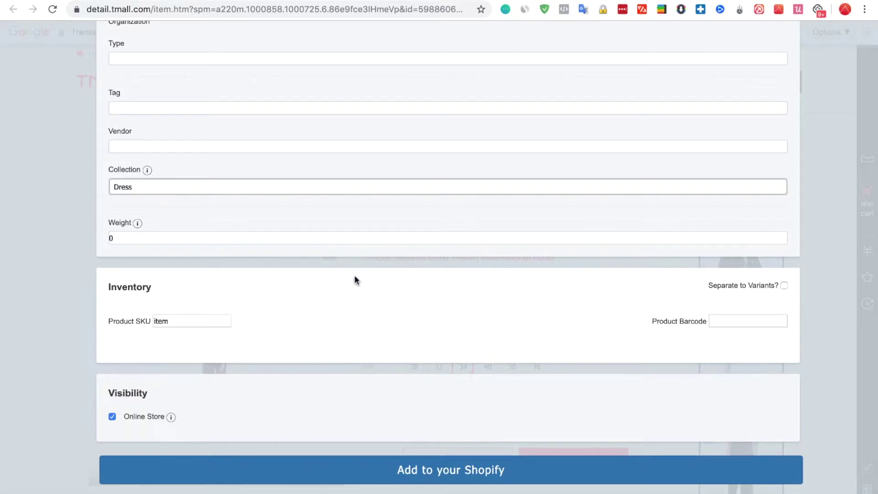
left_click(440, 466)
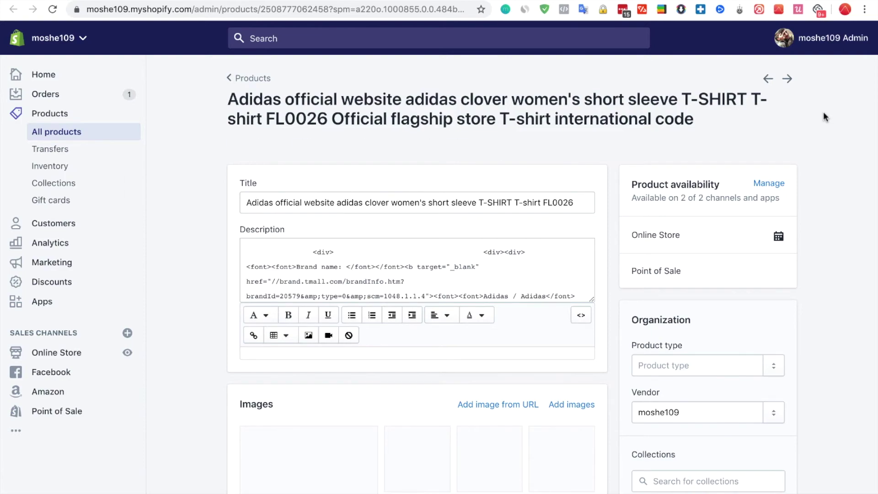
scroll(823, 112, "down", 2)
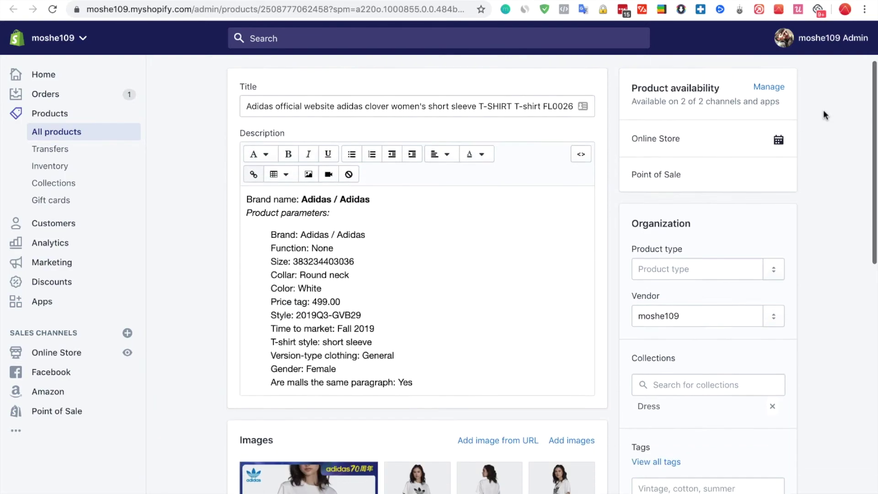
scroll(823, 110, "down", 3)
scroll(823, 89, "down", 4)
scroll(824, 89, "down", 4)
scroll(824, 89, "down", 2)
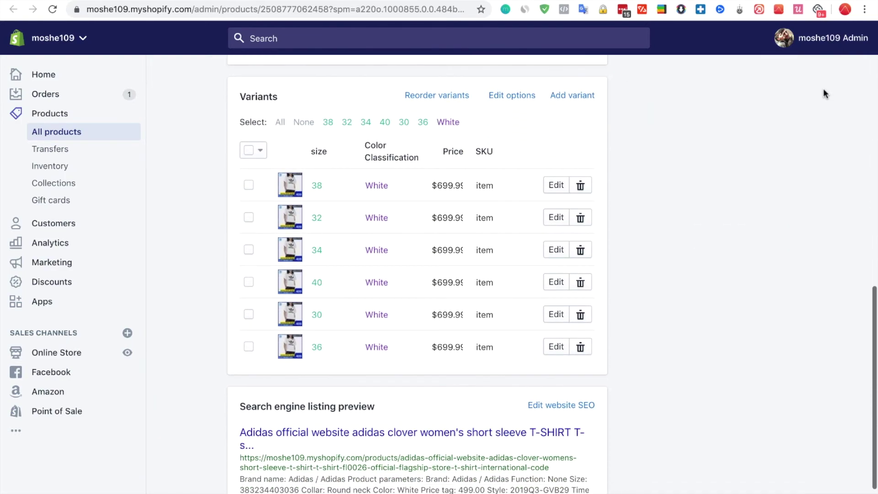
scroll(824, 89, "up", 5)
scroll(824, 88, "up", 5)
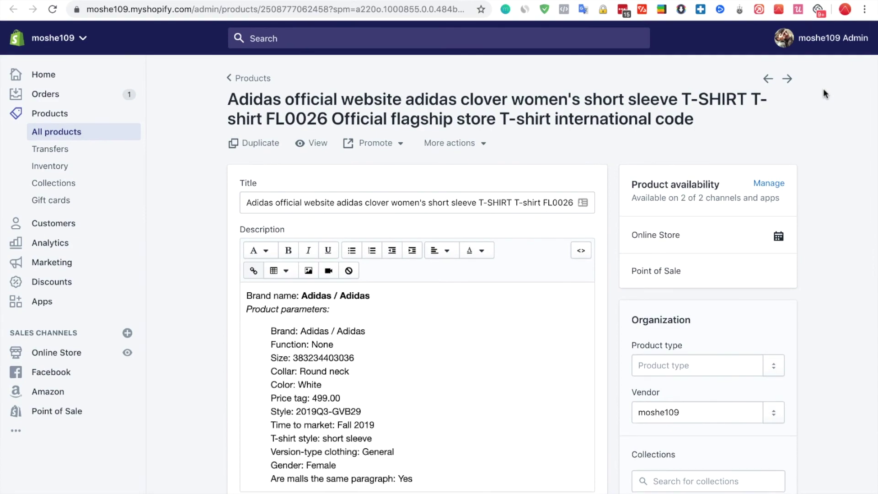